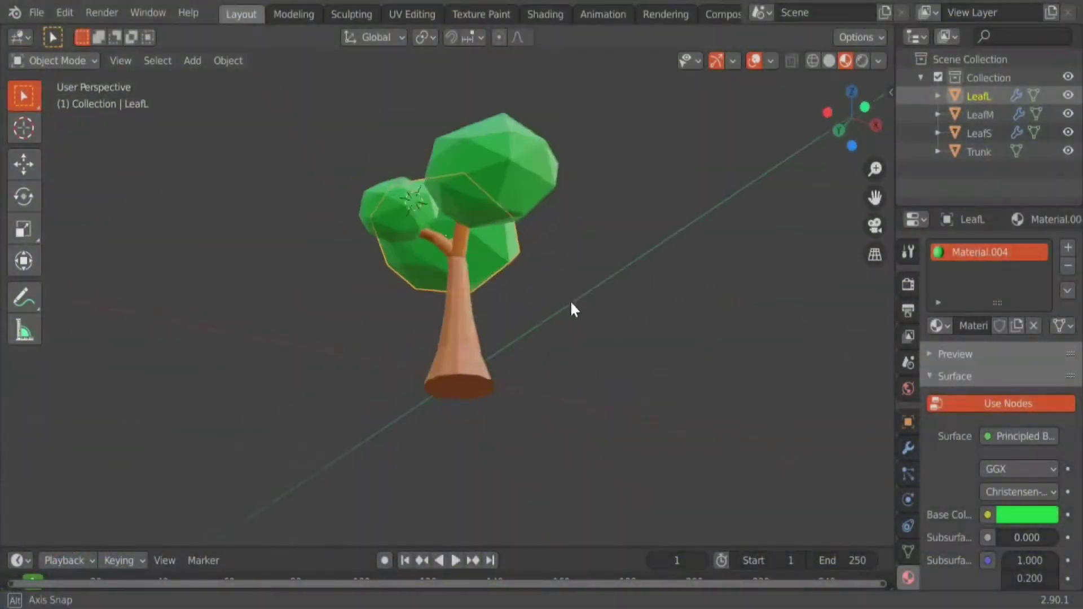
{"action": "middle_click_drag", "start_coordinate": [573, 307], "coordinate": [378, 327]}
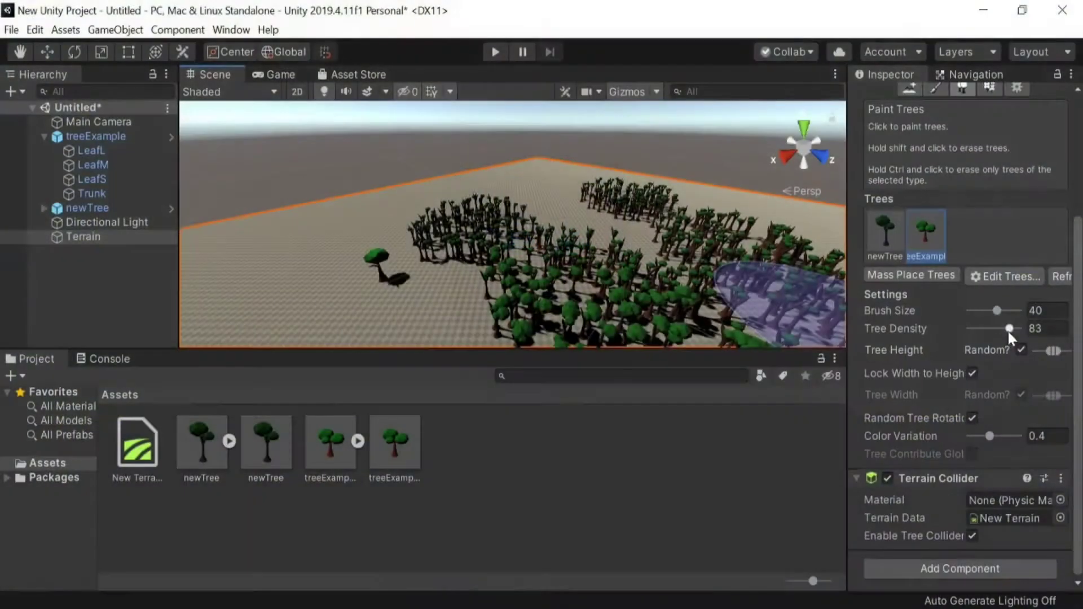
{"action": "left_click_drag", "start_coordinate": [1008, 332], "coordinate": [985, 331]}
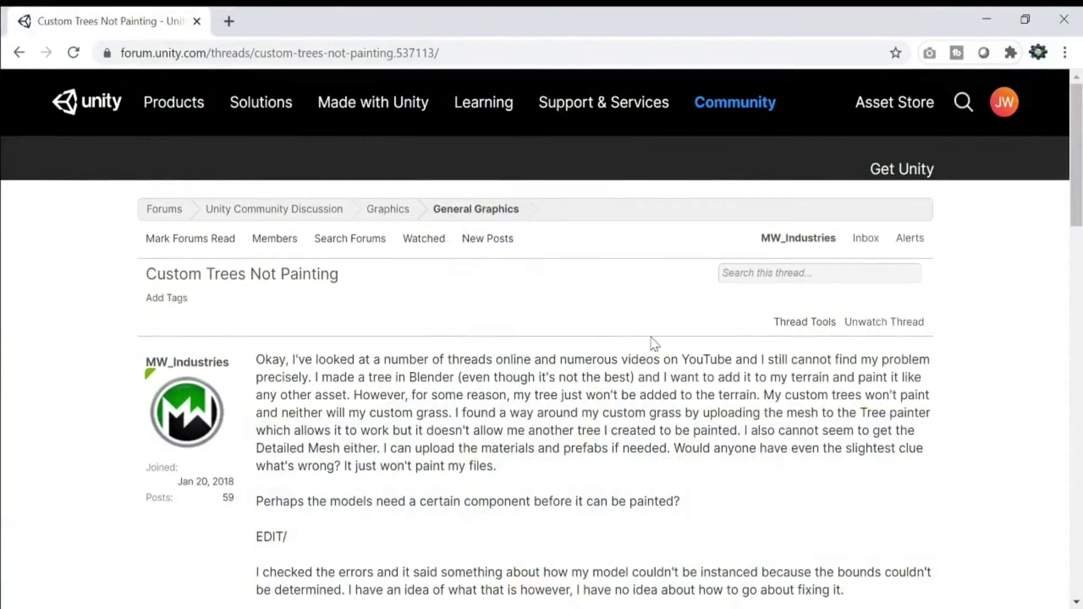
{"action": "scroll", "coordinate": [646, 347], "scroll_direction": "down", "scroll_amount": 5}
{"action": "scroll", "coordinate": [637, 328], "scroll_direction": "down", "scroll_amount": 8}
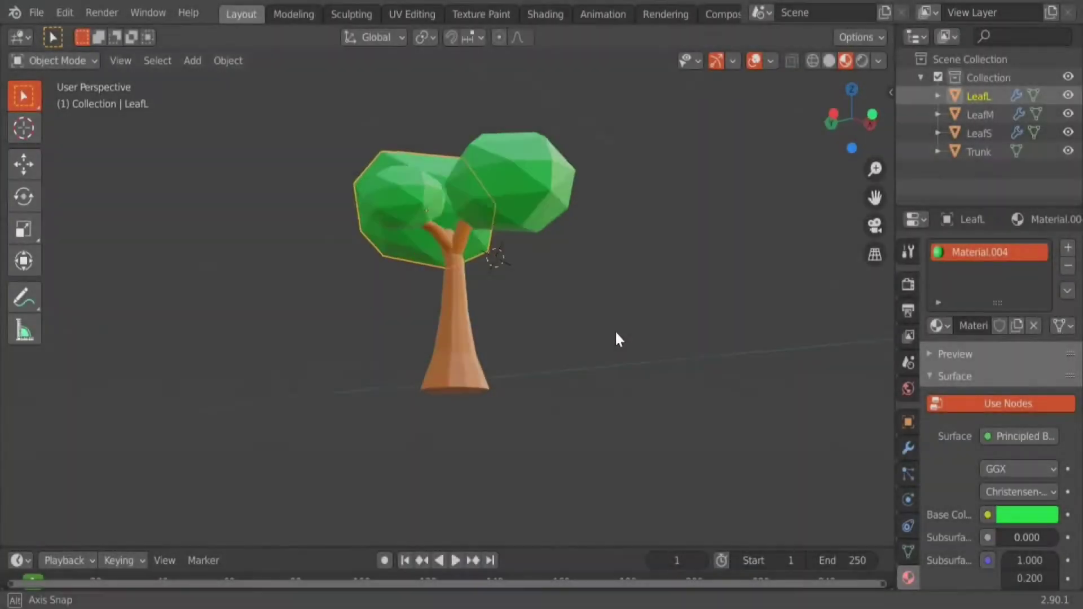
{"action": "middle_click_drag", "start_coordinate": [616, 333], "coordinate": [446, 272]}
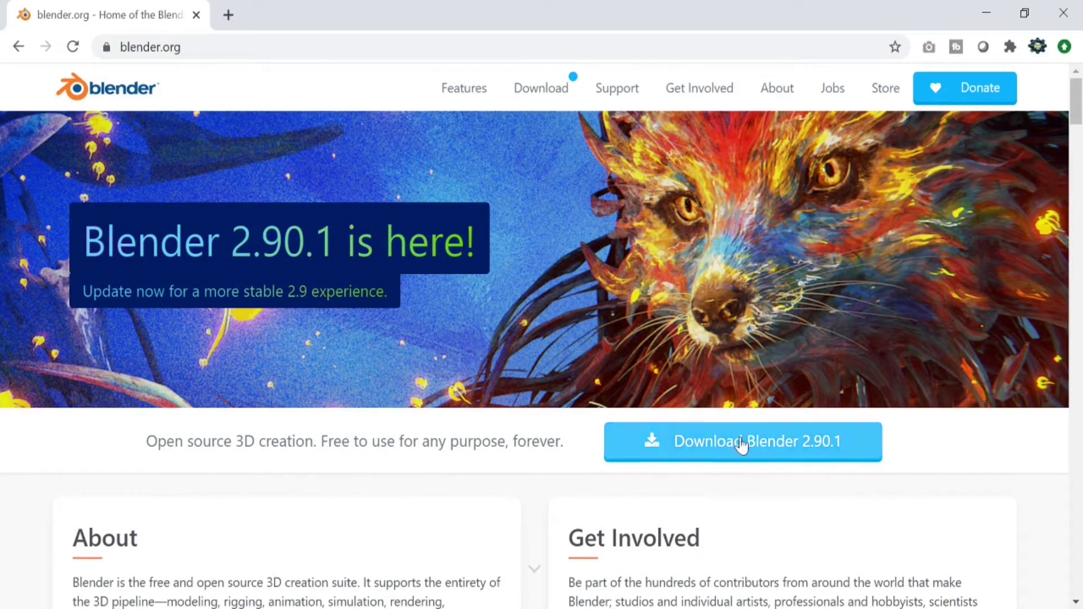
Look through the feature overview on the Blender home page, then return to its beginning
{"action": "scroll", "coordinate": [364, 329], "scroll_direction": "down", "scroll_amount": 15}
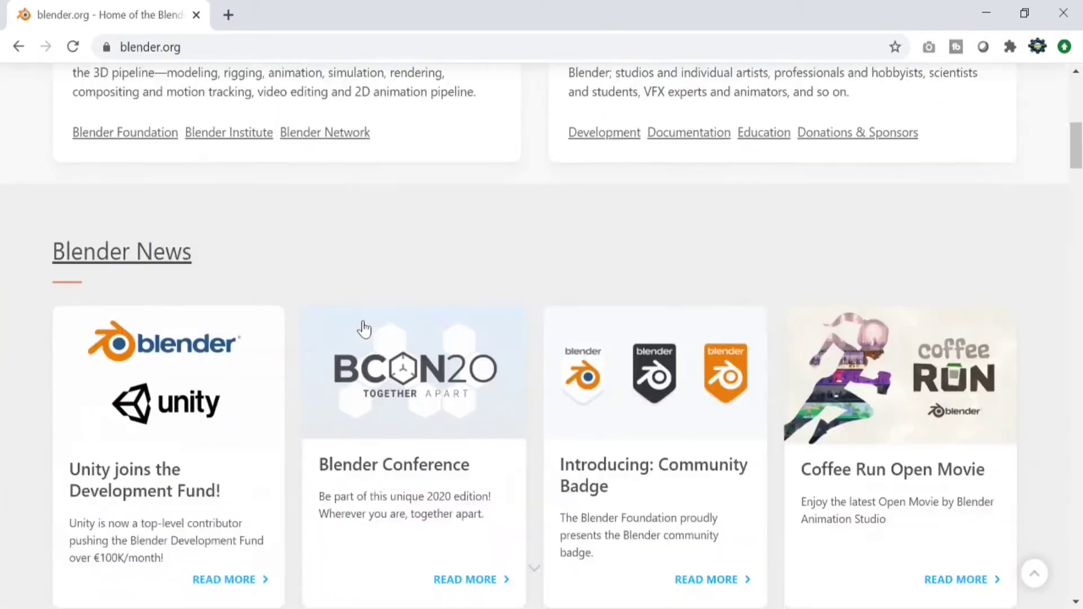
{"action": "scroll", "coordinate": [364, 329], "scroll_direction": "down", "scroll_amount": 12}
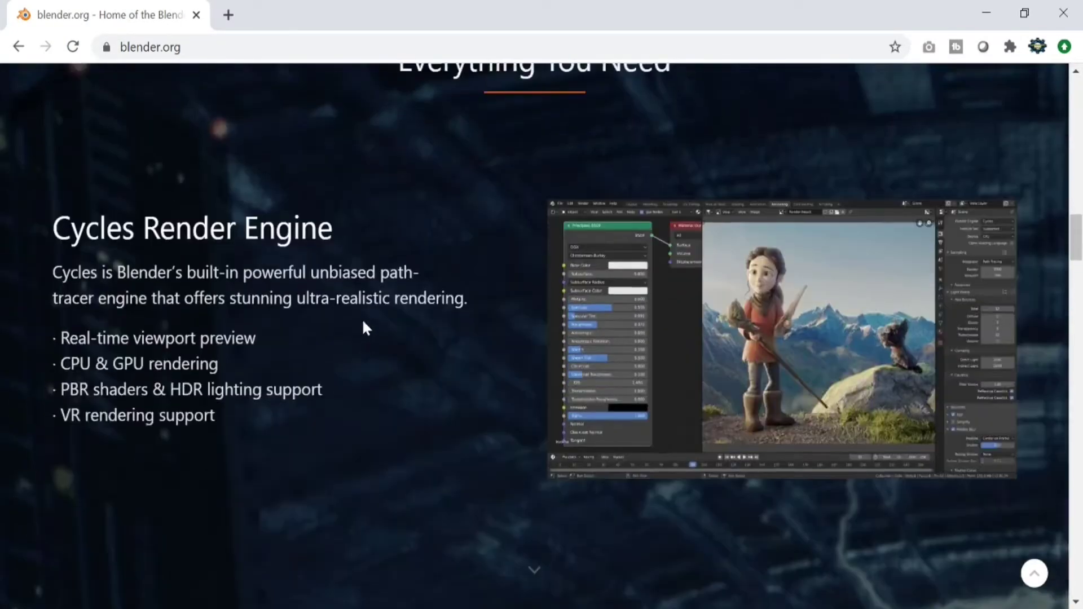
{"action": "scroll", "coordinate": [363, 329], "scroll_direction": "up", "scroll_amount": 2}
{"action": "scroll", "coordinate": [363, 325], "scroll_direction": "down", "scroll_amount": 18}
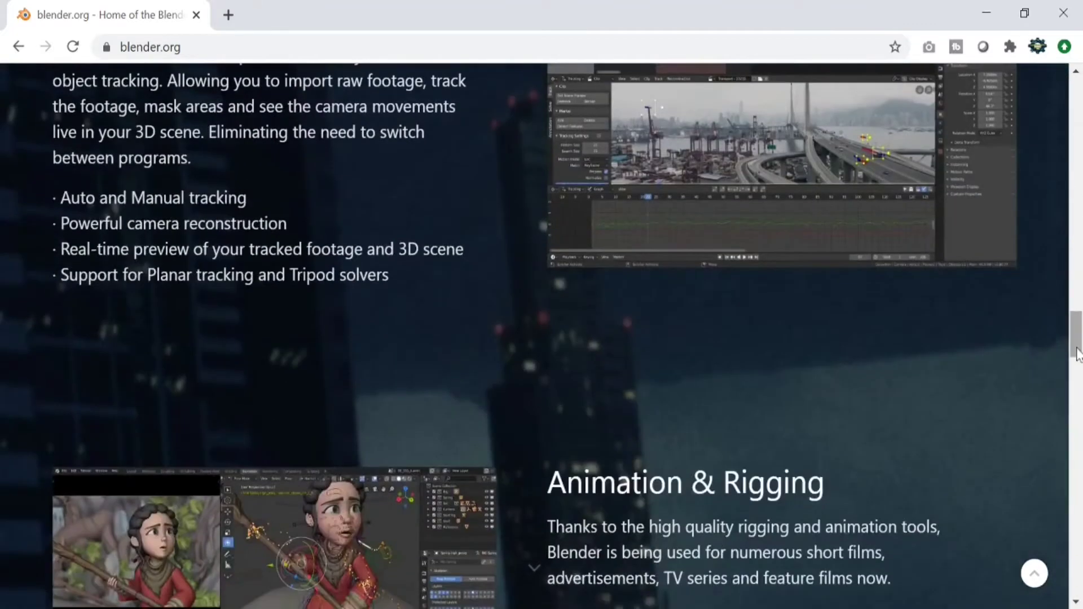
{"action": "left_click_drag", "start_coordinate": [1078, 354], "coordinate": [1078, 93]}
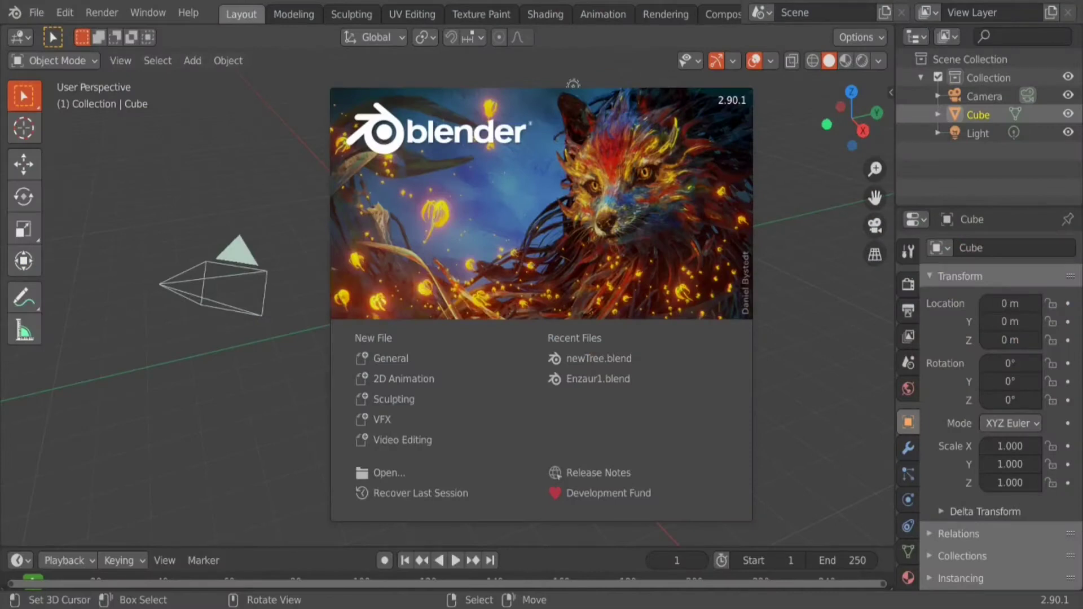
Start a new General file and delete the default camera, cube and light
{"action": "left_click", "coordinate": [770, 286]}
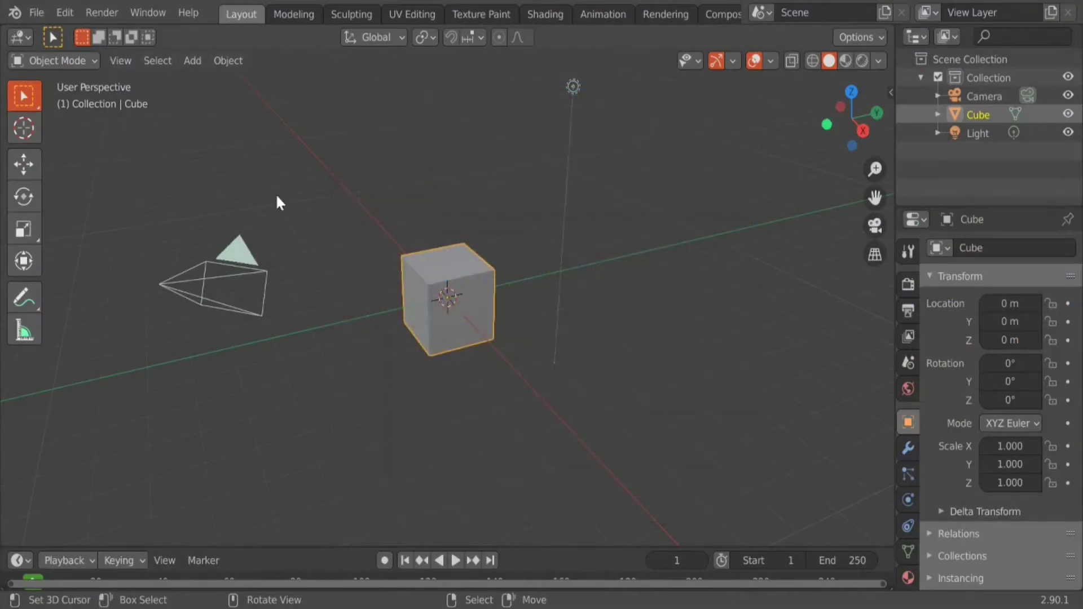
{"action": "left_click", "coordinate": [28, 7]}
{"action": "mouse_move", "coordinate": [182, 35]}
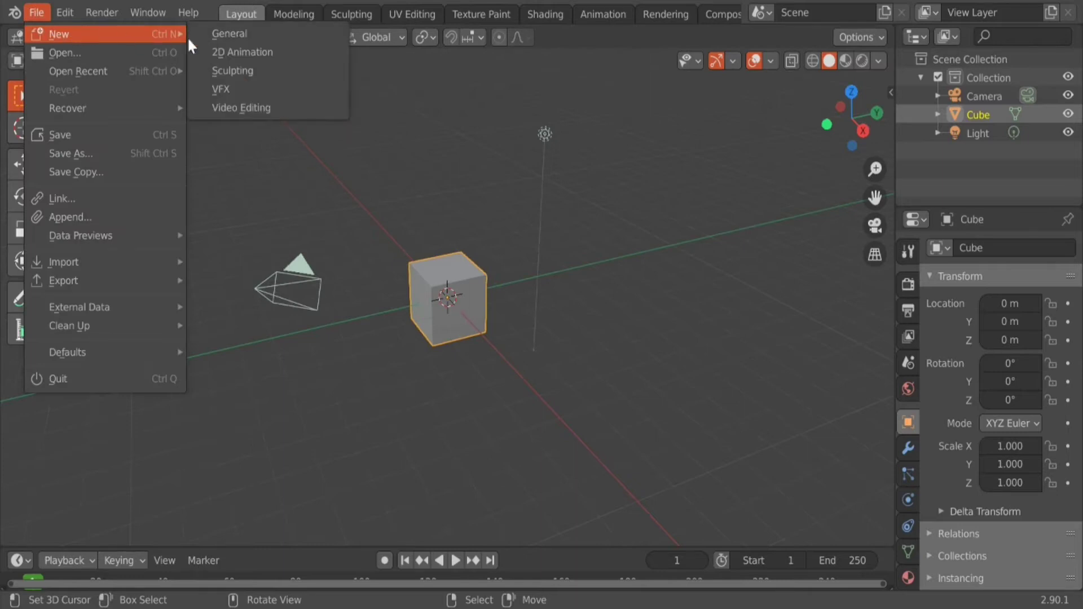
{"action": "left_click", "coordinate": [220, 32]}
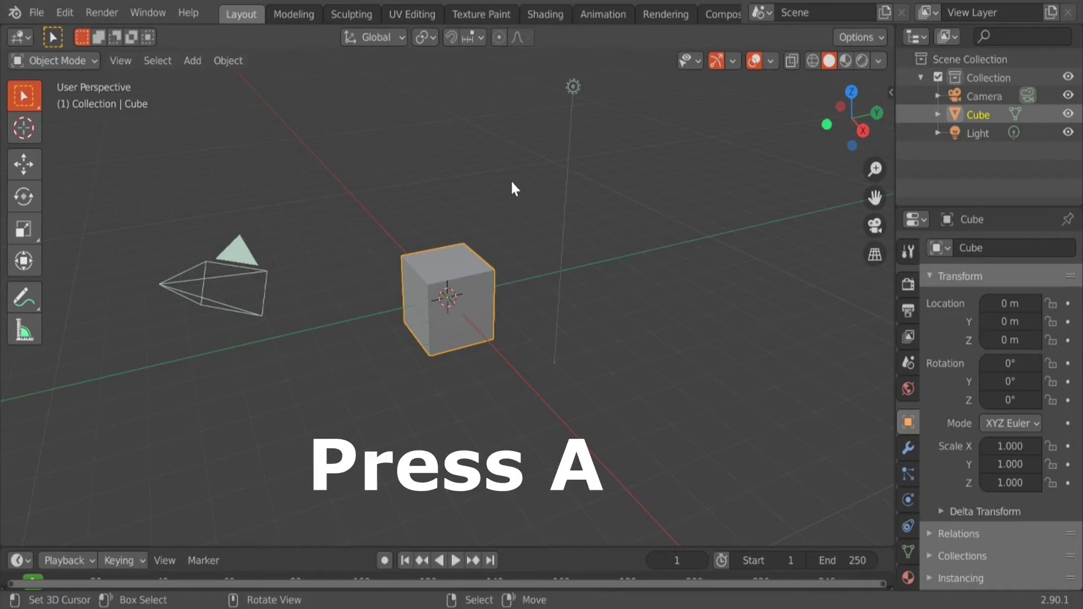
{"action": "key", "text": "a"}
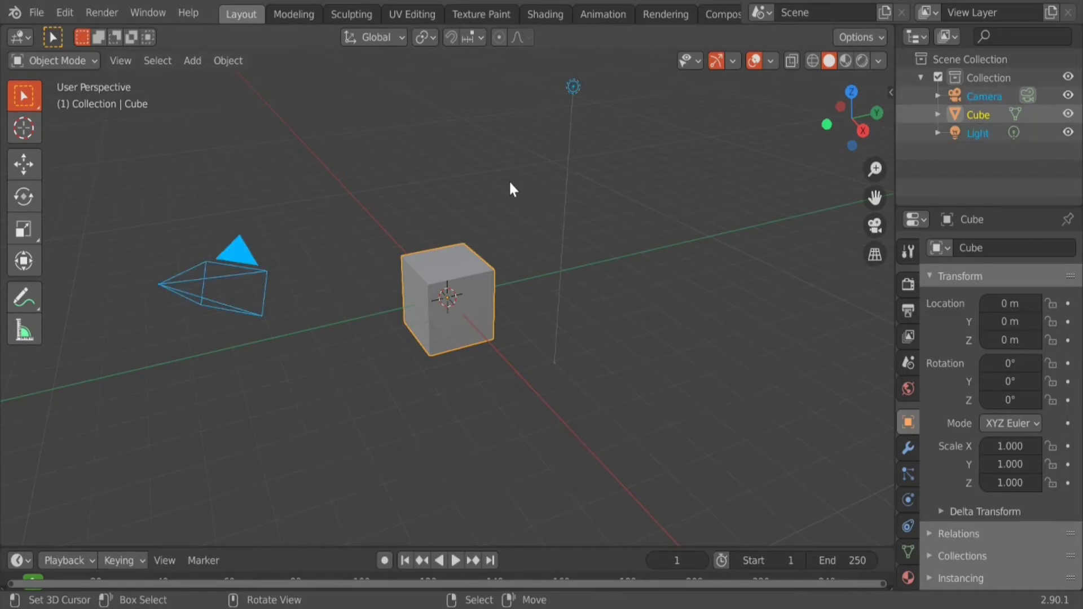
{"action": "key", "text": "Delete"}
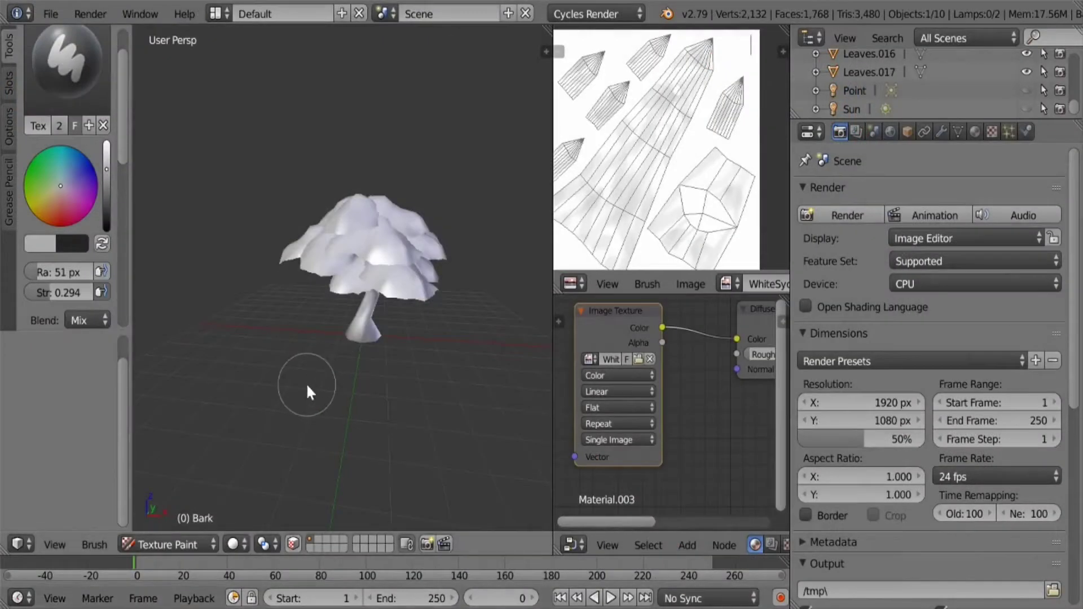
Load GreenSycamoreLeaves.png as the image texture of the tree's leaves and return to Object Mode
{"action": "mouse_move", "coordinate": [307, 386]}
{"action": "middle_mouse_down"}
{"action": "mouse_move", "coordinate": [382, 394]}
{"action": "mouse_move", "coordinate": [338, 408]}
{"action": "mouse_move", "coordinate": [410, 406]}
{"action": "middle_mouse_up"}
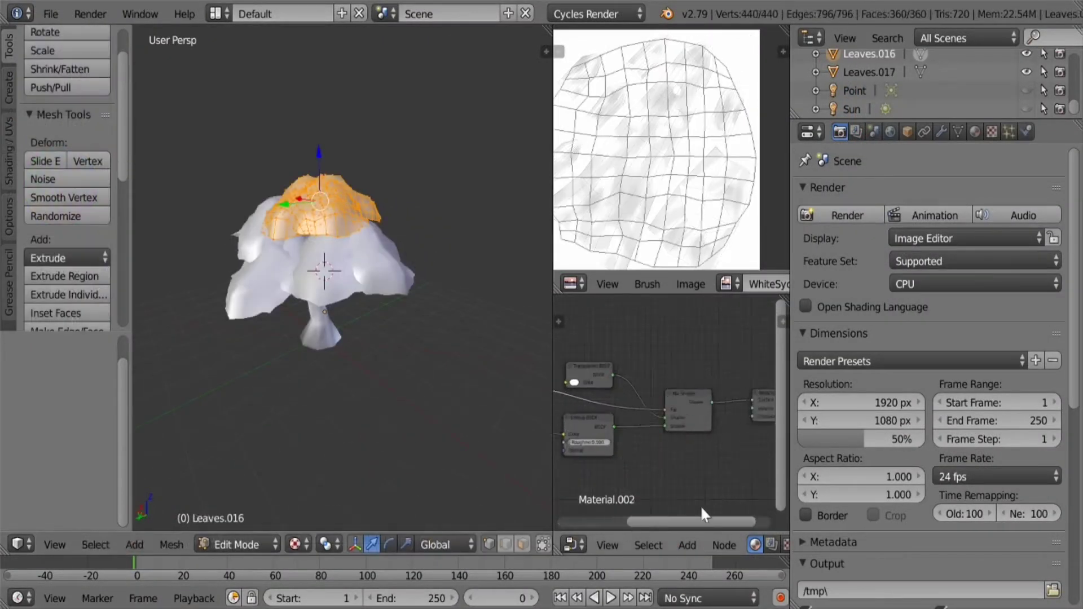
{"action": "scroll", "coordinate": [656, 411], "scroll_direction": "up", "scroll_amount": 3}
{"action": "scroll", "coordinate": [656, 411], "scroll_direction": "up", "scroll_amount": 2}
{"action": "left_click", "coordinate": [601, 371]}
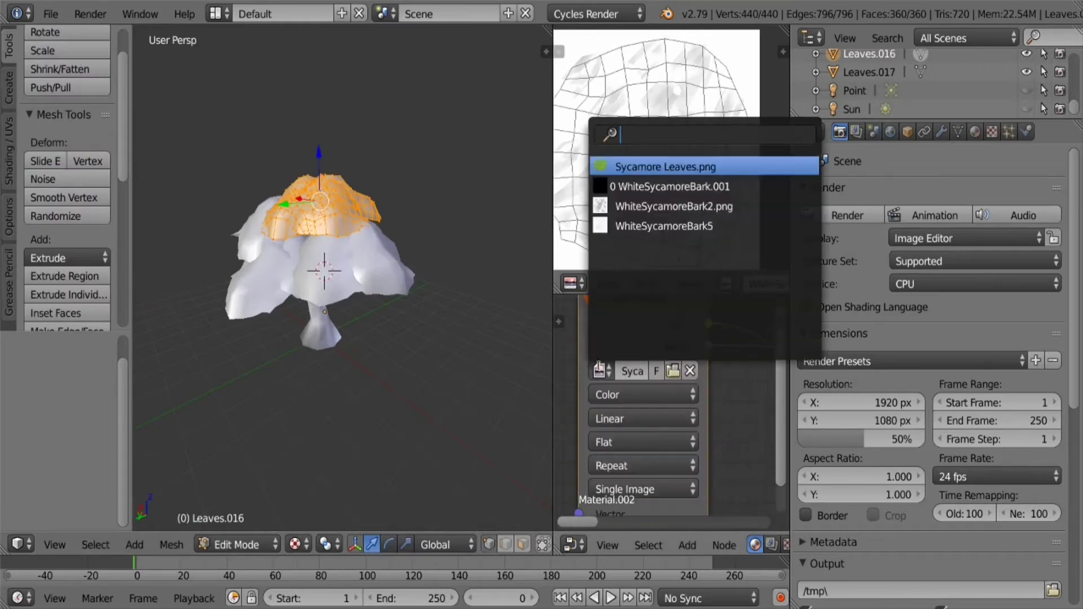
{"action": "left_click", "coordinate": [673, 371]}
{"action": "double_click", "coordinate": [412, 333]}
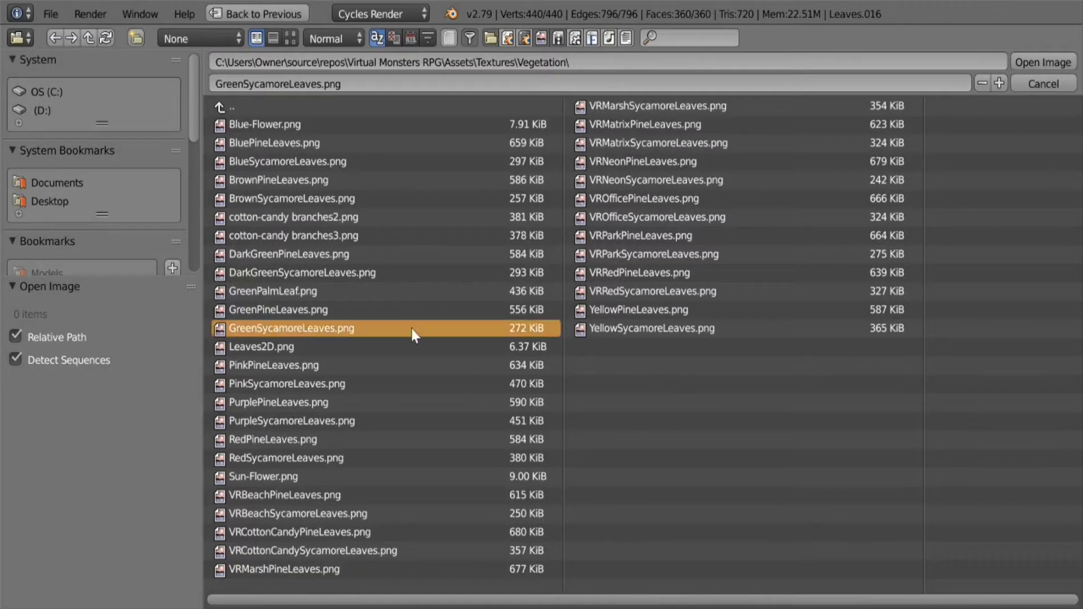
{"action": "left_click", "coordinate": [237, 545]}
{"action": "left_click", "coordinate": [253, 522]}
Load BrownSycamoreBark.png as the image texture of the tree's trunk in Edit Mode
{"action": "right_click", "coordinate": [330, 333]}
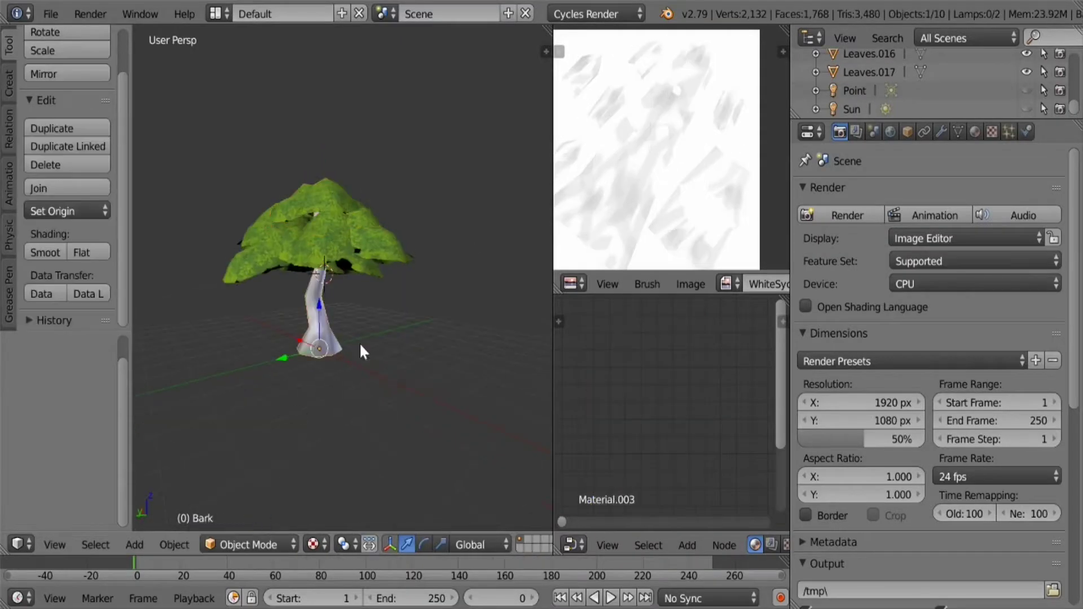
{"action": "left_click", "coordinate": [237, 545]}
{"action": "left_click", "coordinate": [248, 497]}
{"action": "scroll", "coordinate": [719, 401], "scroll_direction": "up", "scroll_amount": 6}
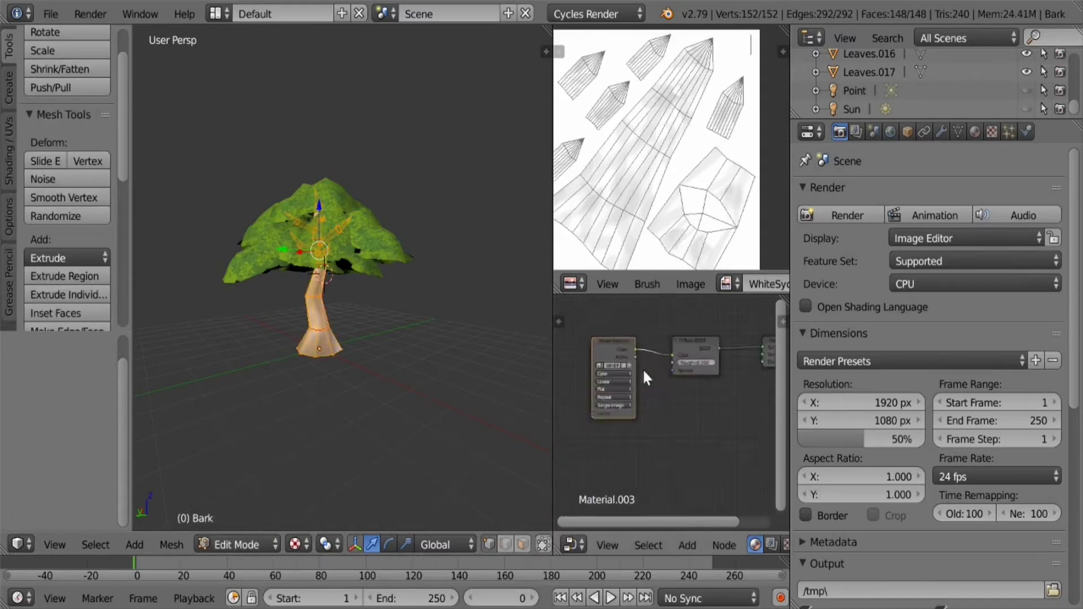
{"action": "left_click", "coordinate": [566, 349]}
{"action": "left_click", "coordinate": [635, 348]}
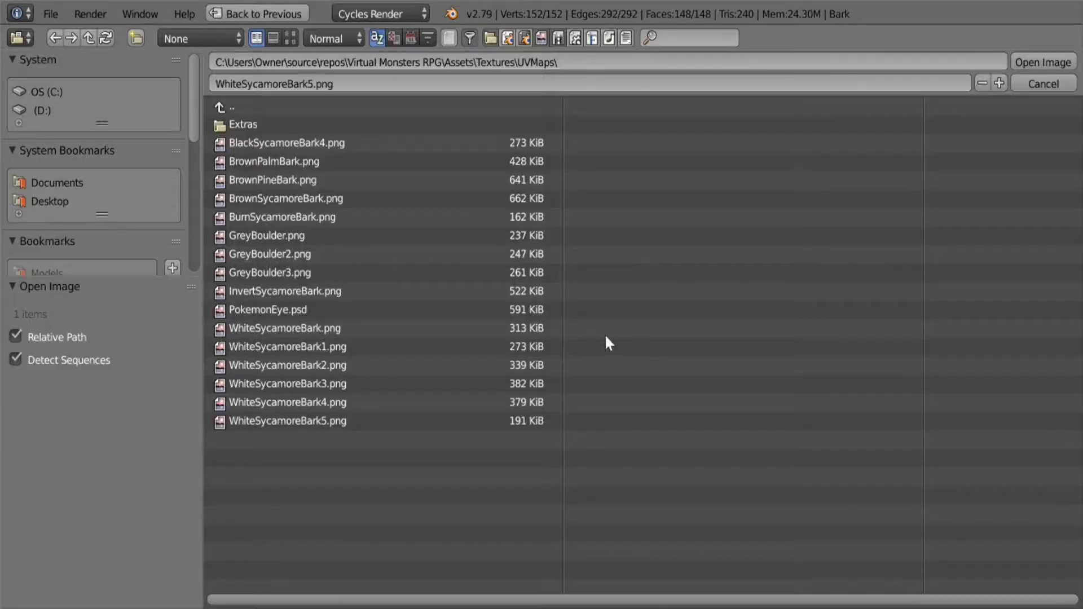
{"action": "double_click", "coordinate": [279, 198]}
Preview the textured tree in rendered viewport shading
{"action": "left_click", "coordinate": [295, 544]}
{"action": "left_click", "coordinate": [361, 401]}
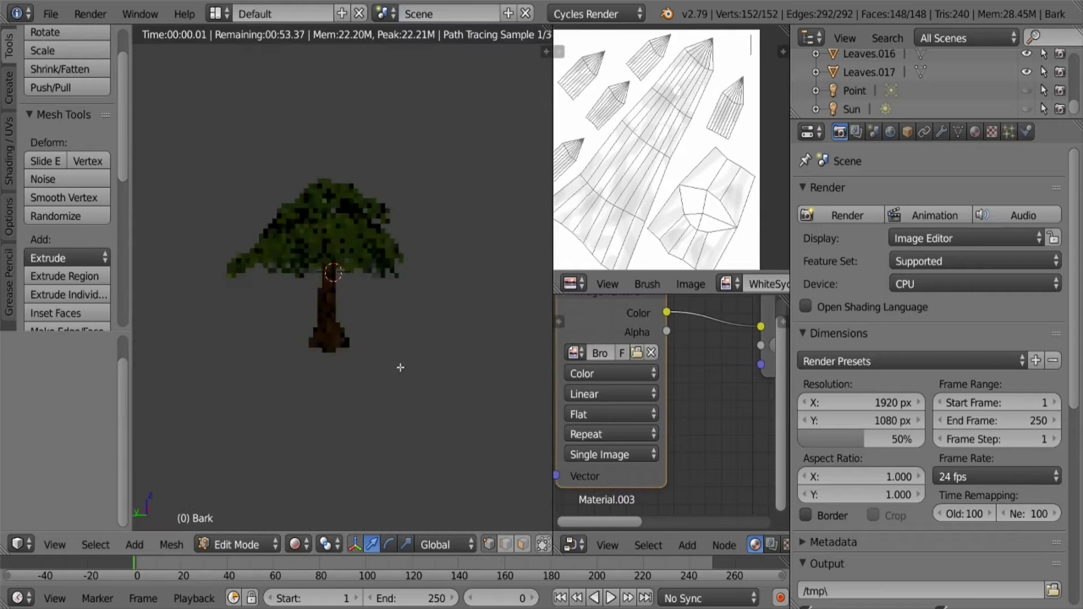
{"action": "middle_click_drag", "start_coordinate": [396, 376], "coordinate": [372, 347]}
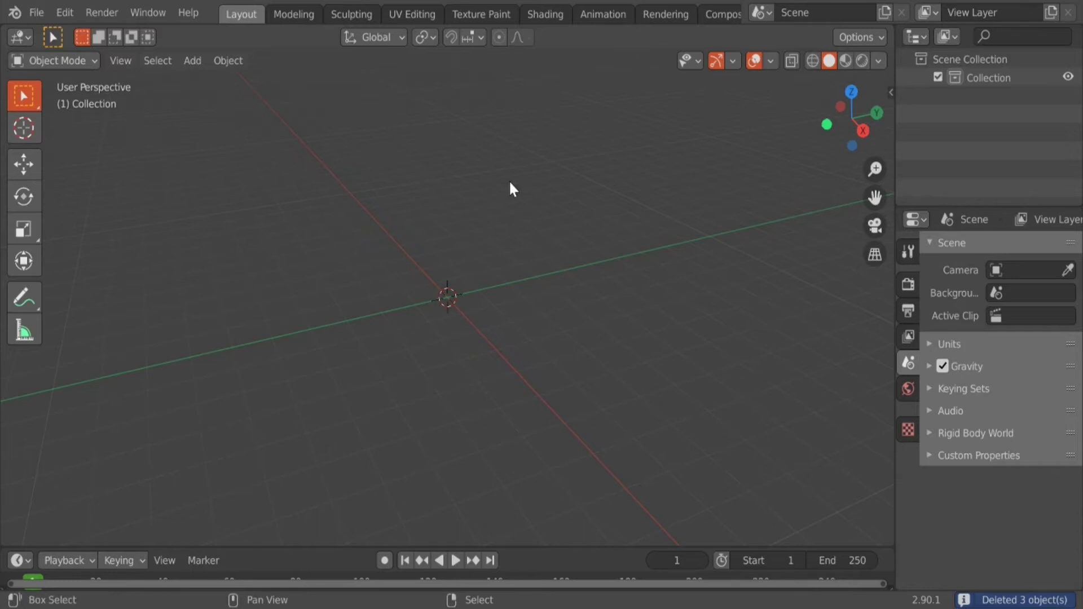
Add a cylinder mesh at the origin of the empty scene
{"action": "key", "text": "shift+a"}
{"action": "mouse_move", "coordinate": [510, 183]}
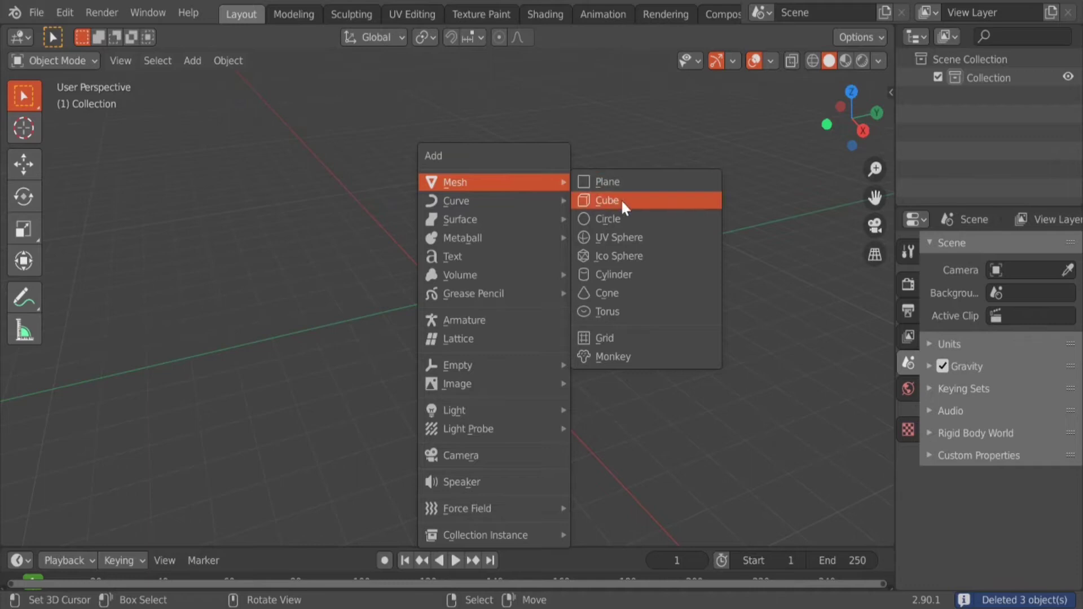
{"action": "left_click", "coordinate": [615, 275]}
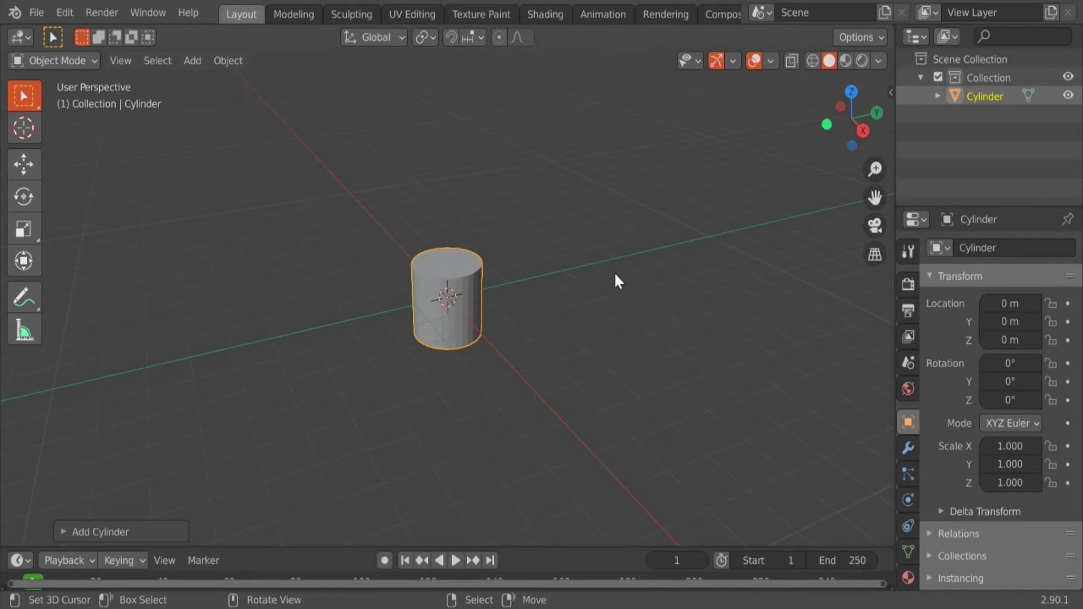
{"action": "key", "text": "shift+c"}
Set the new cylinder's number of vertices to 12
{"action": "left_click", "coordinate": [103, 530]}
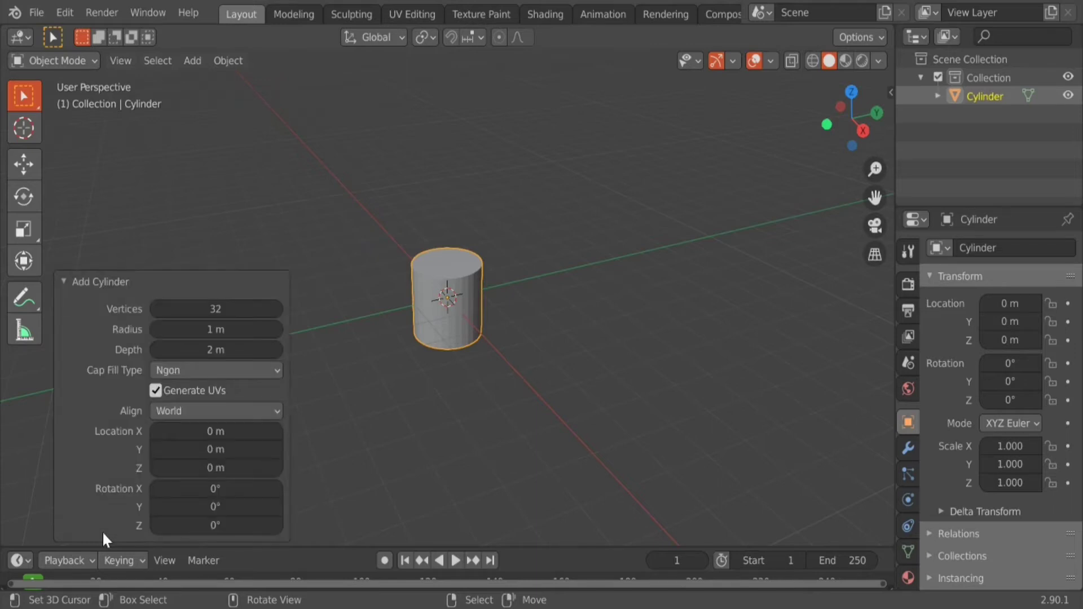
{"action": "left_click", "coordinate": [242, 307]}
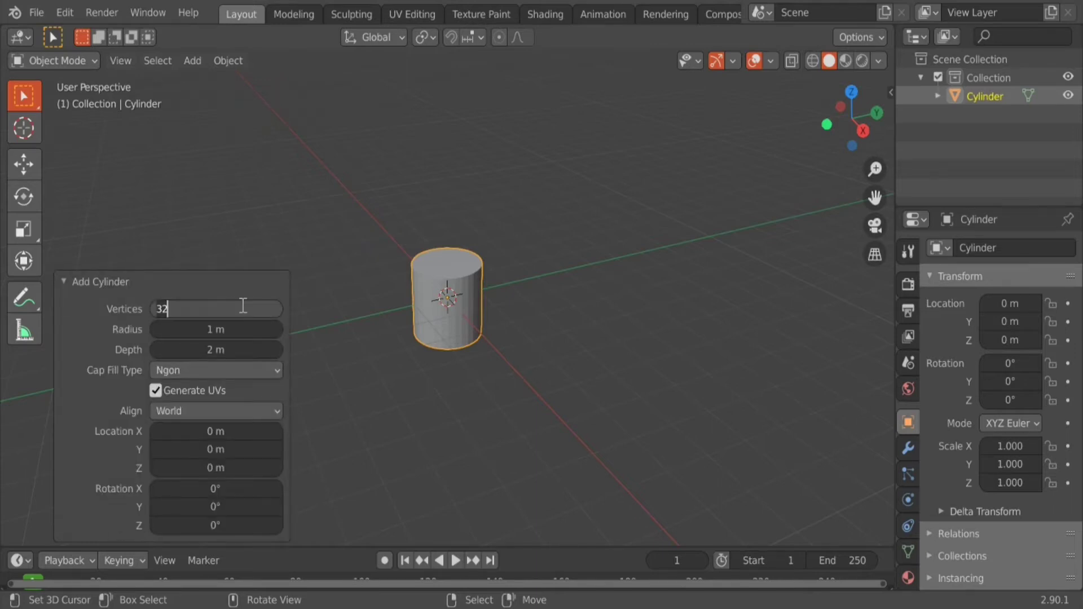
{"action": "key", "text": "BackSpace"}
{"action": "key", "text": "BackSpace"}
{"action": "type", "text": "12"}
{"action": "key", "text": "Return"}
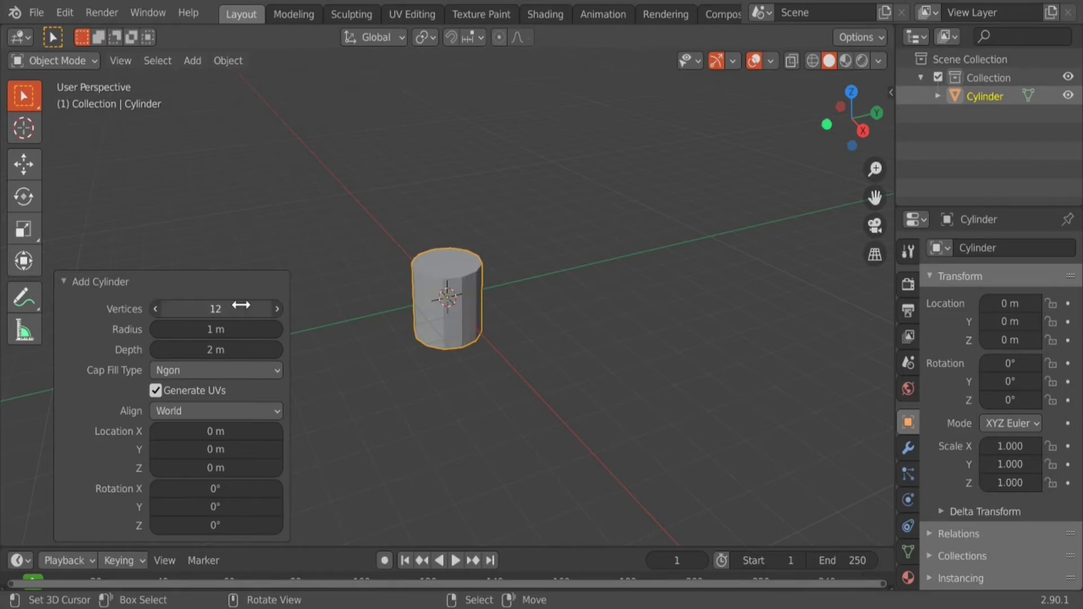
{"action": "left_click", "coordinate": [80, 283]}
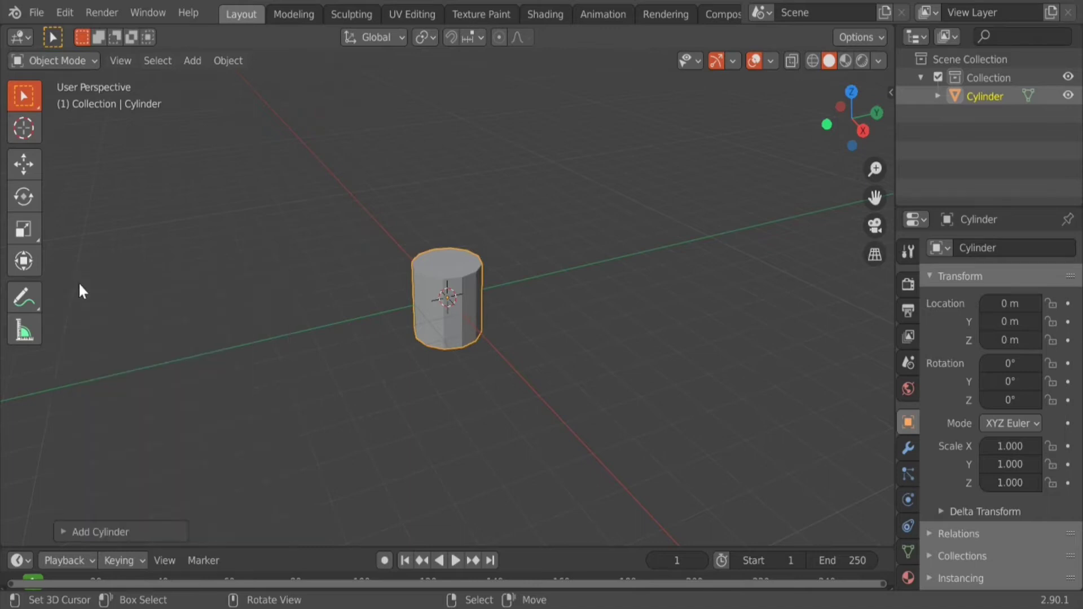
Enter Edit Mode with face selection and start moving the whole cylinder along the Z axis in the right orthographic view
{"action": "key", "text": "Tab"}
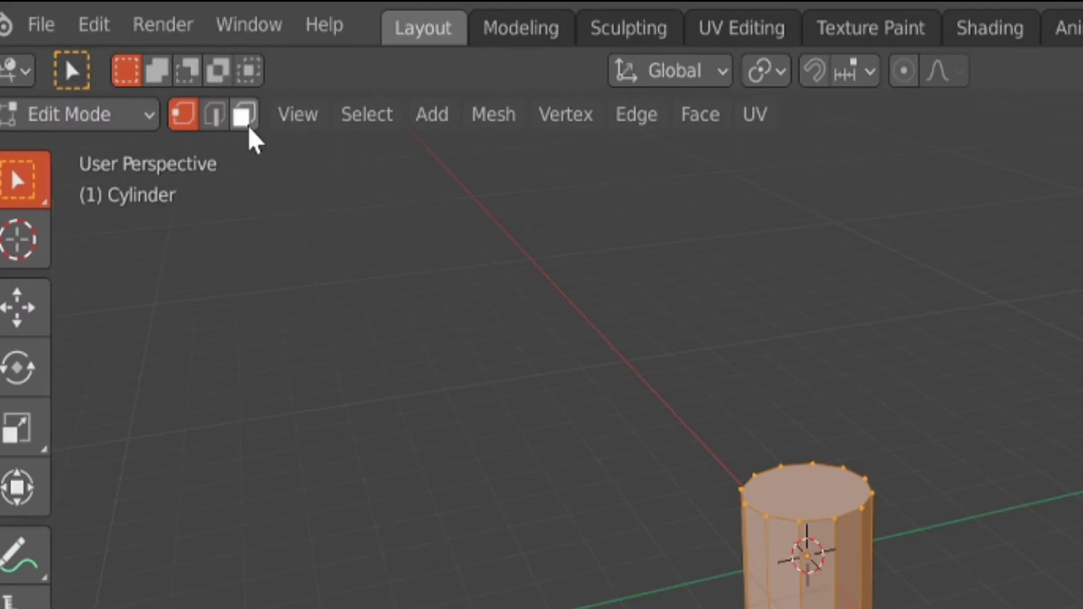
{"action": "left_click", "coordinate": [243, 116]}
{"action": "key", "text": "KP_3"}
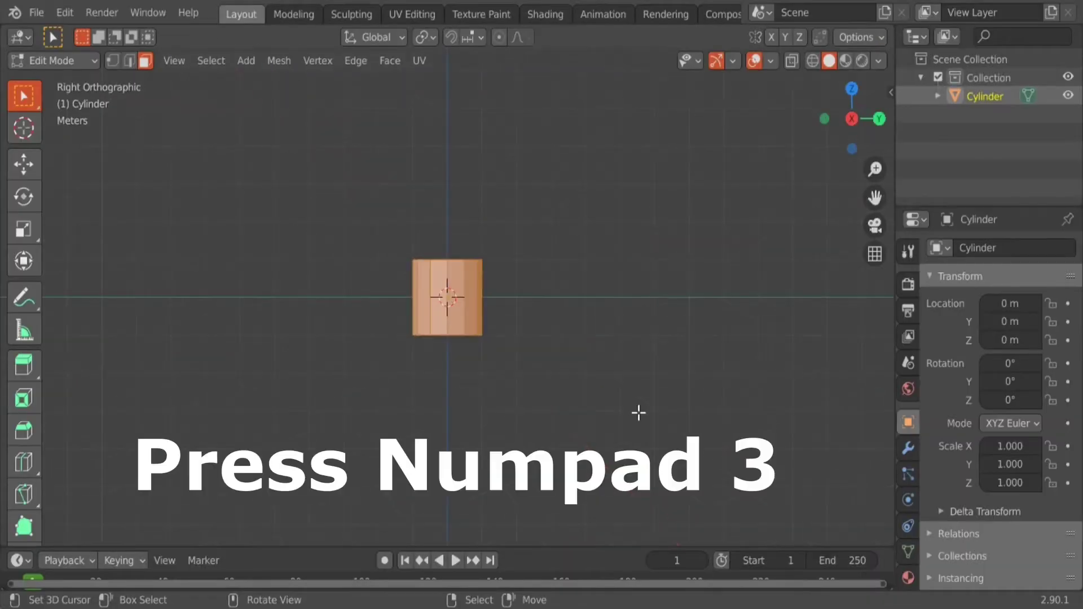
{"action": "key", "text": "g"}
{"action": "key", "text": "z"}
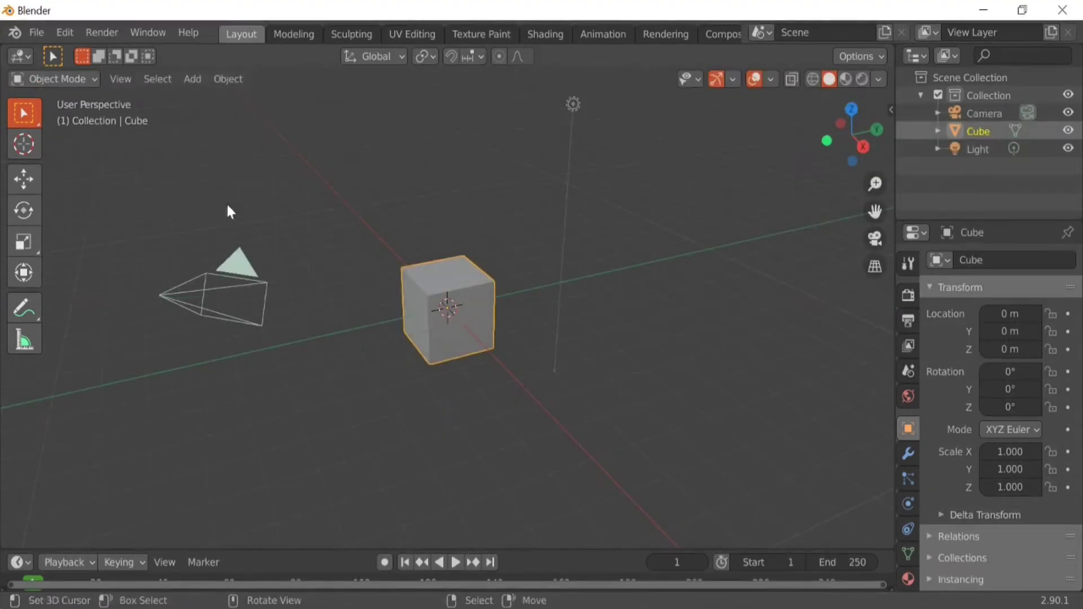
Enable Emulate Numpad in the input preferences and try the number keys for changing views
{"action": "left_click", "coordinate": [65, 32]}
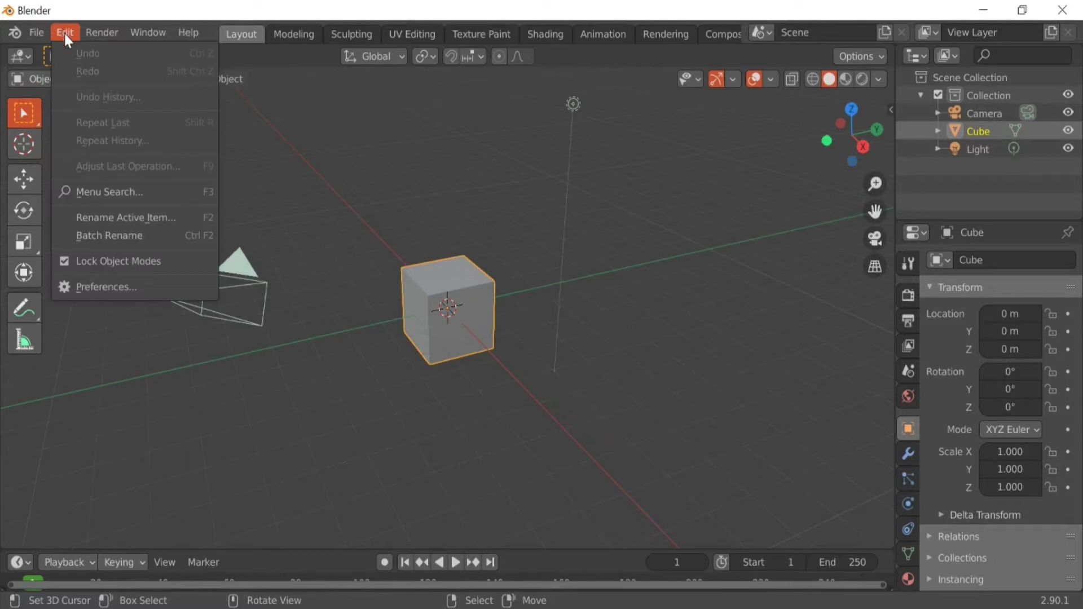
{"action": "left_click", "coordinate": [97, 284]}
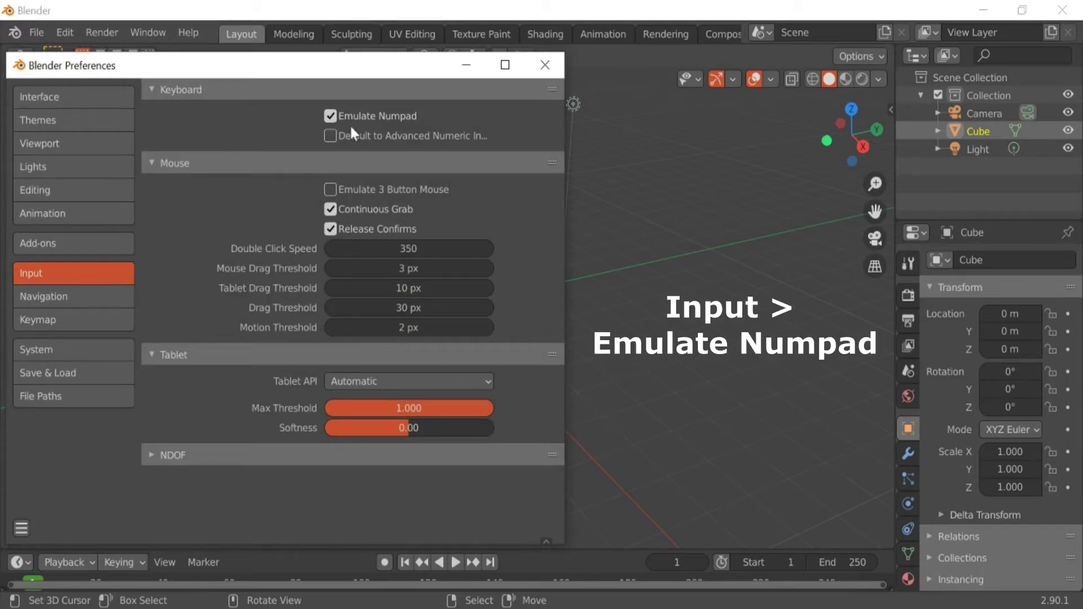
{"action": "left_click", "coordinate": [545, 65]}
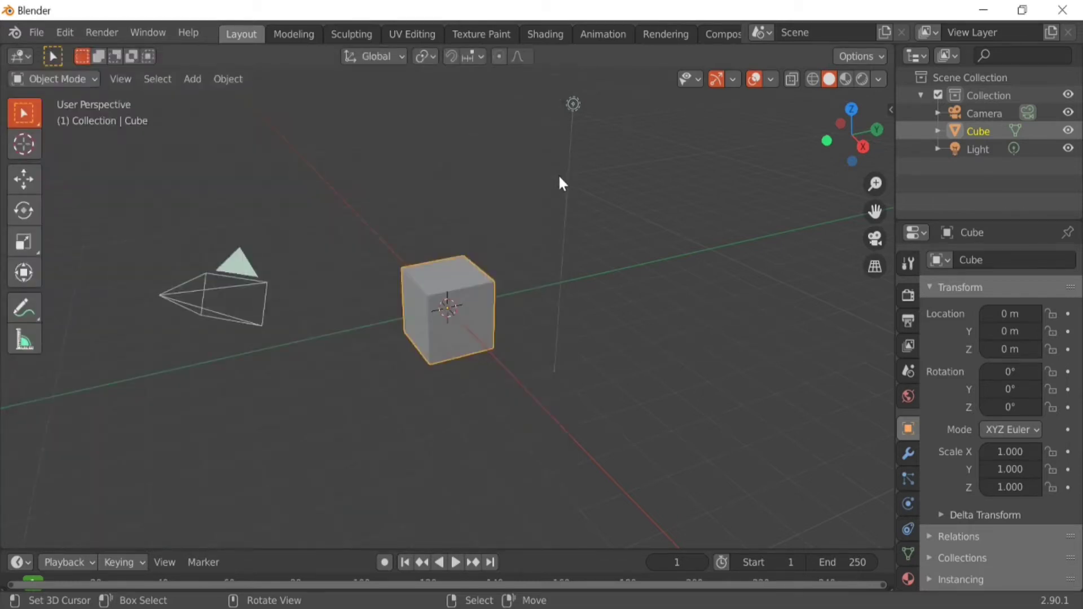
{"action": "key", "text": "3"}
{"action": "key", "text": "4"}
{"action": "key", "text": "5"}
{"action": "key", "text": "6"}
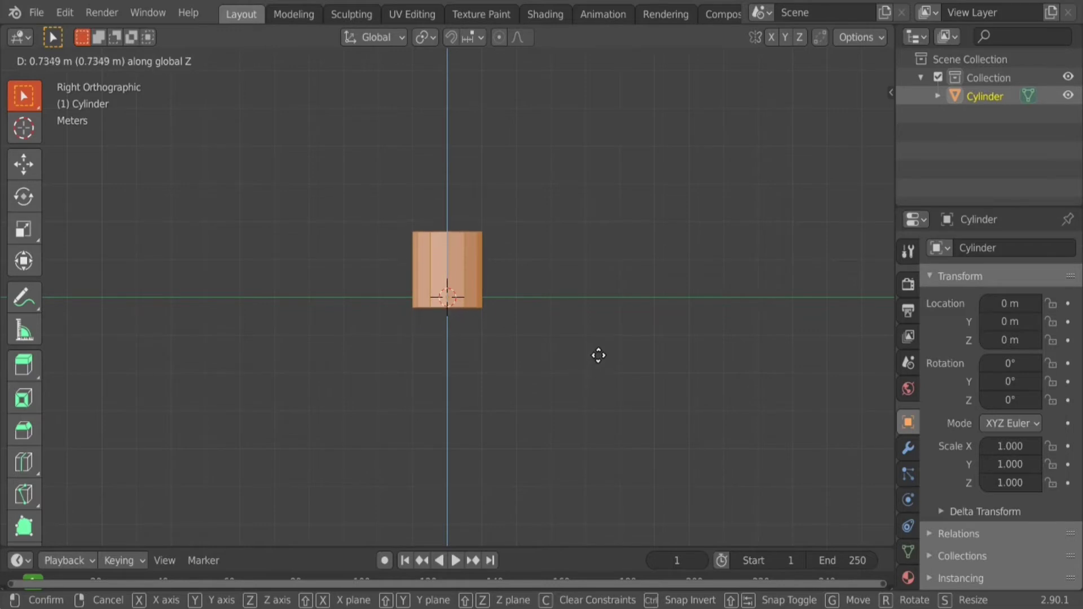
Place the raised cylinder on the Z axis with its base just below the ground line
{"action": "left_click", "coordinate": [598, 357]}
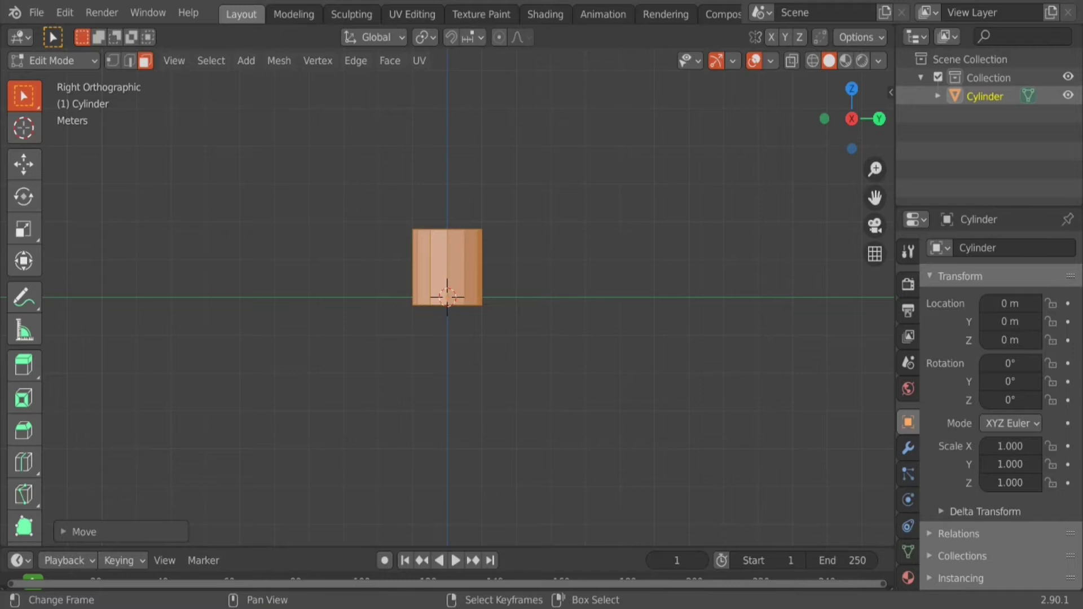
{"action": "middle_click_drag", "start_coordinate": [577, 310], "coordinate": [203, 382]}
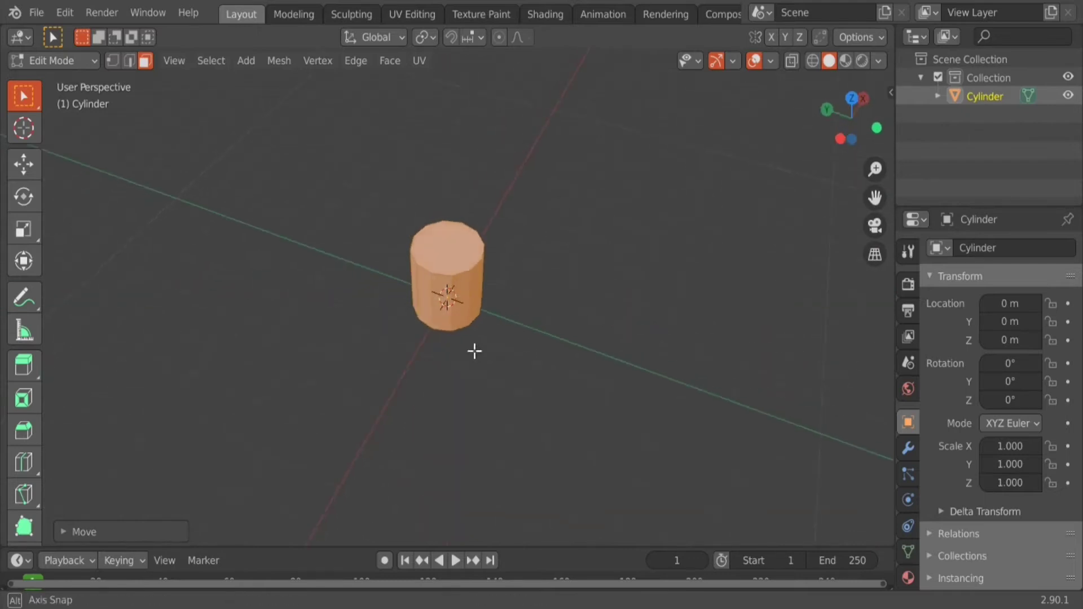